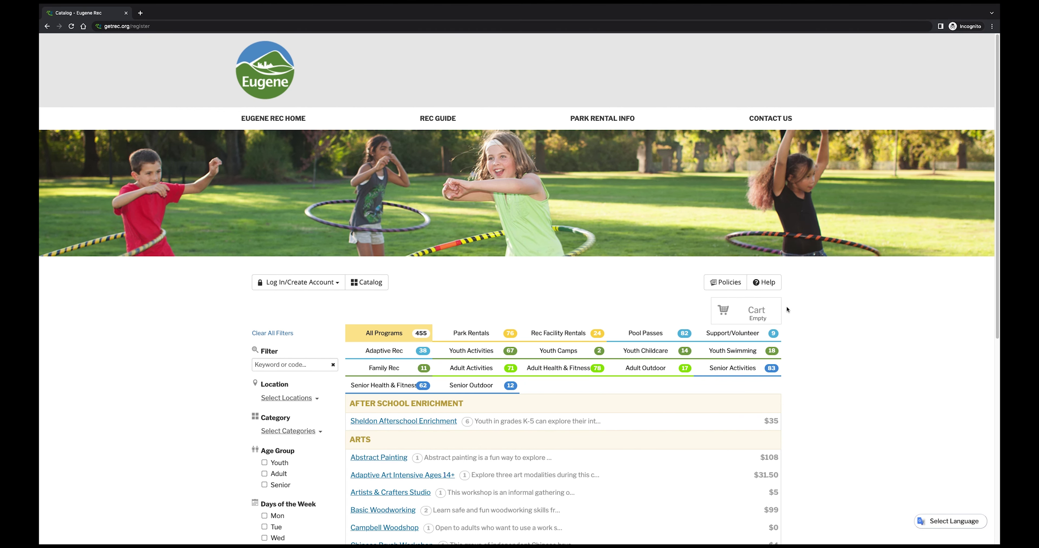
Step: Start creating a new Eugene Rec account from the login options
click(979, 522)
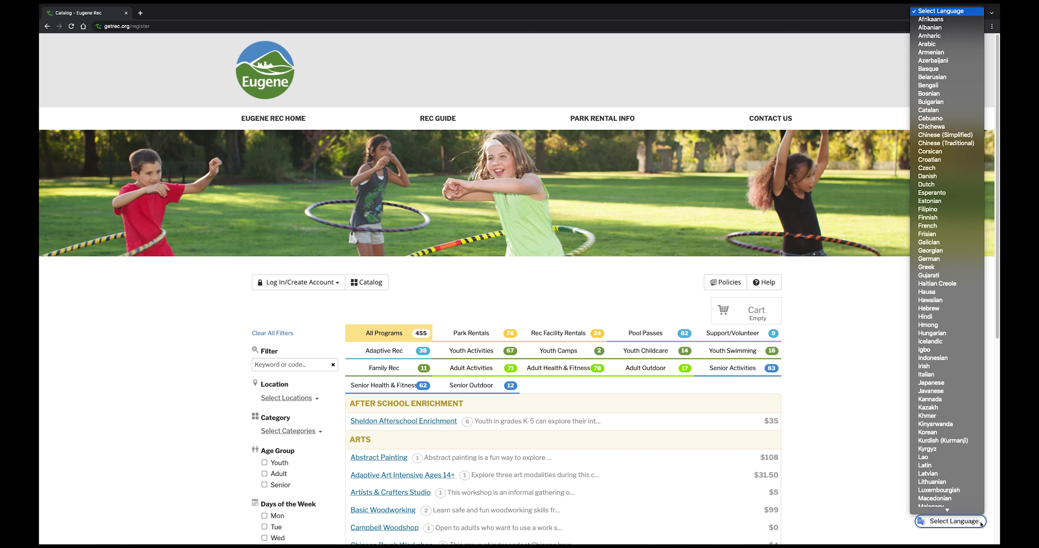
click(980, 523)
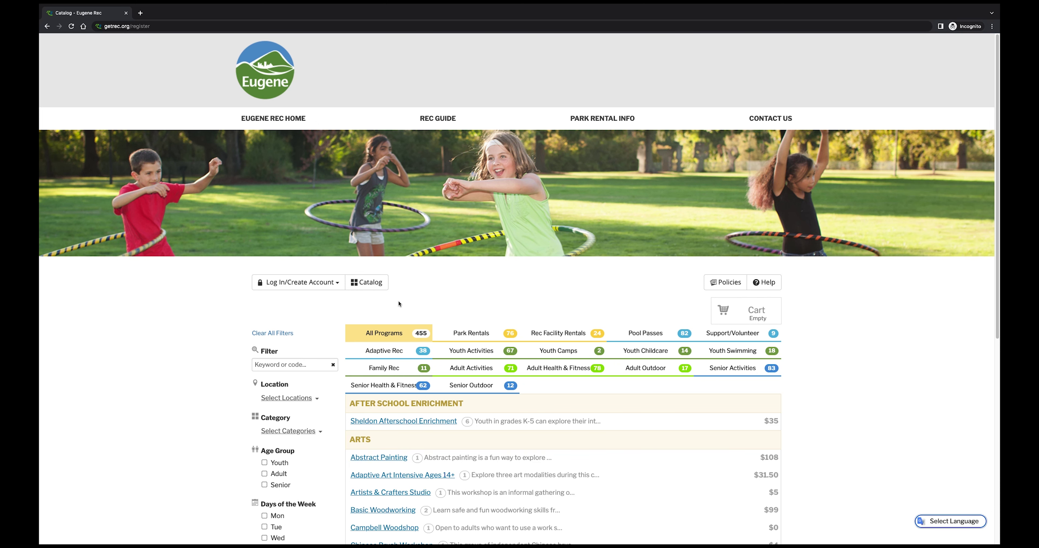
click(337, 282)
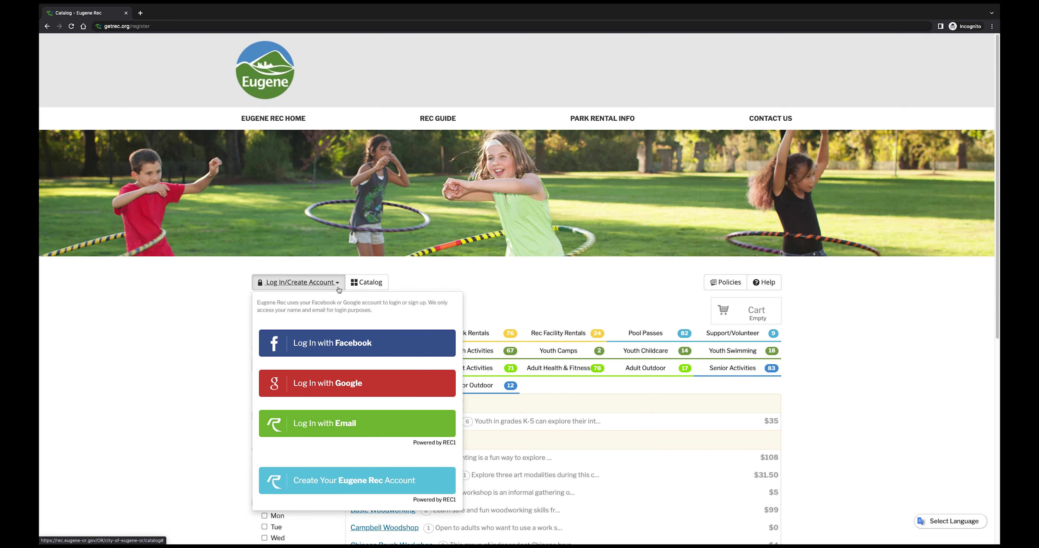
click(426, 483)
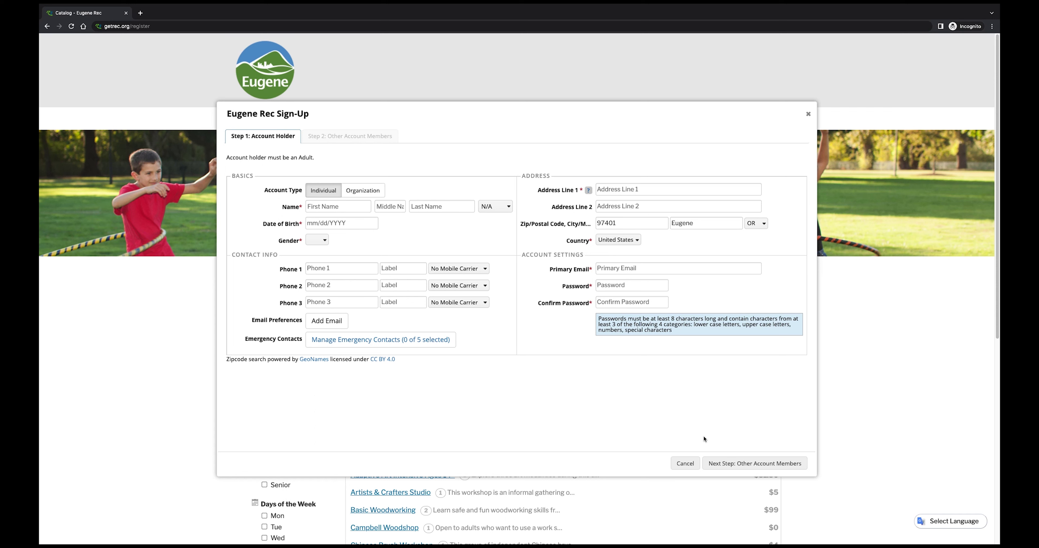
Step: Finish the Step 1 account details, close the sign-up form, and view the account dashboard
click(803, 468)
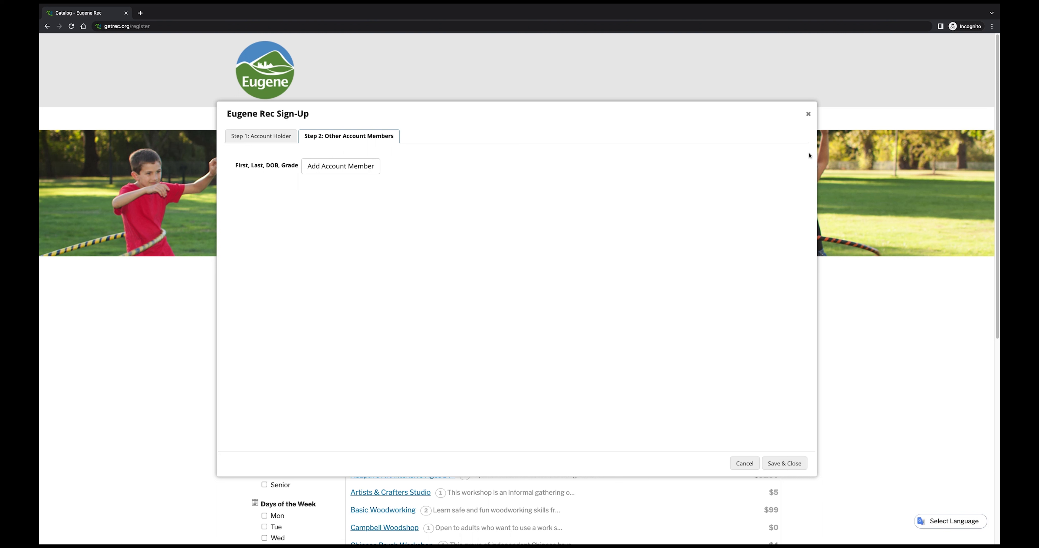
click(808, 115)
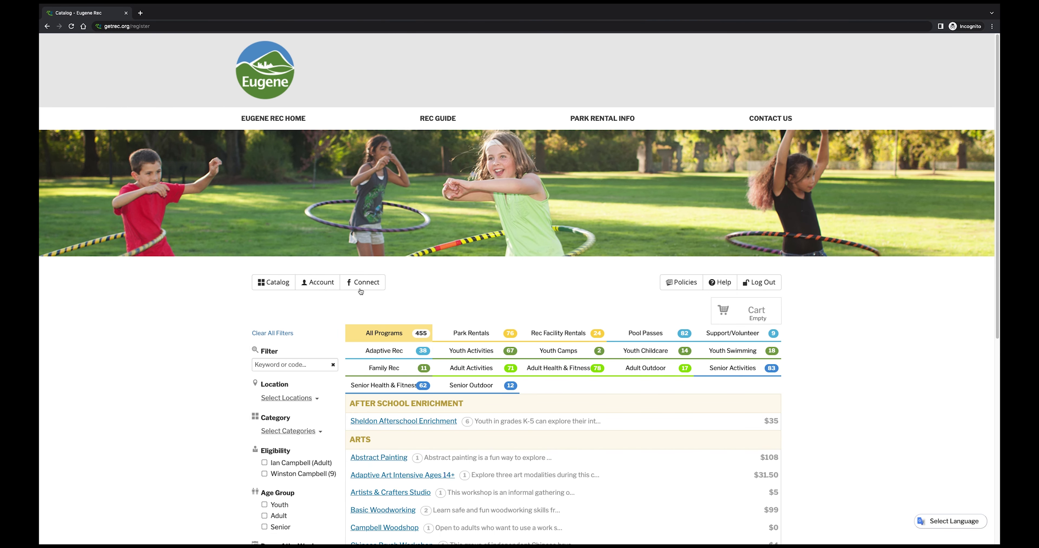
click(337, 289)
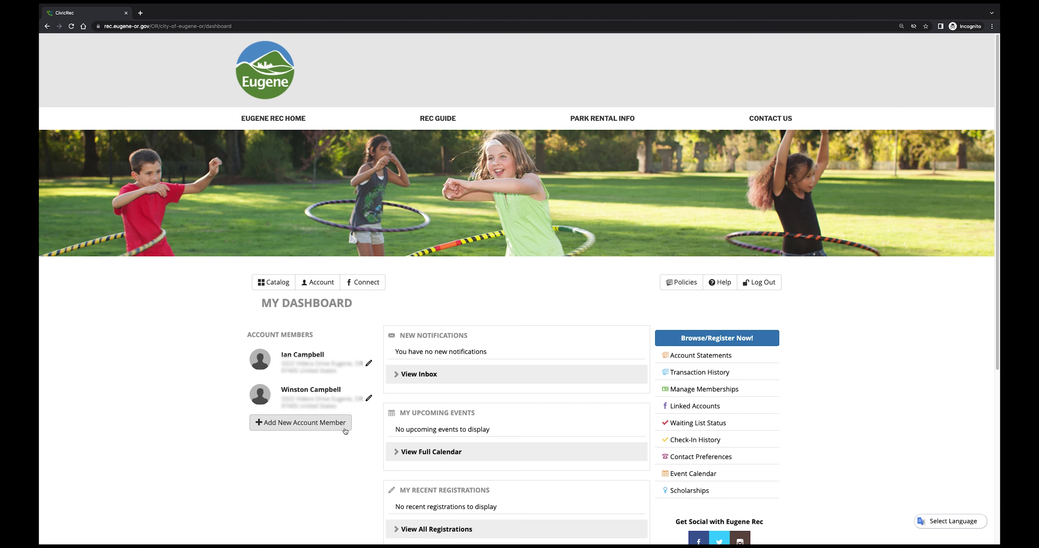
click(275, 283)
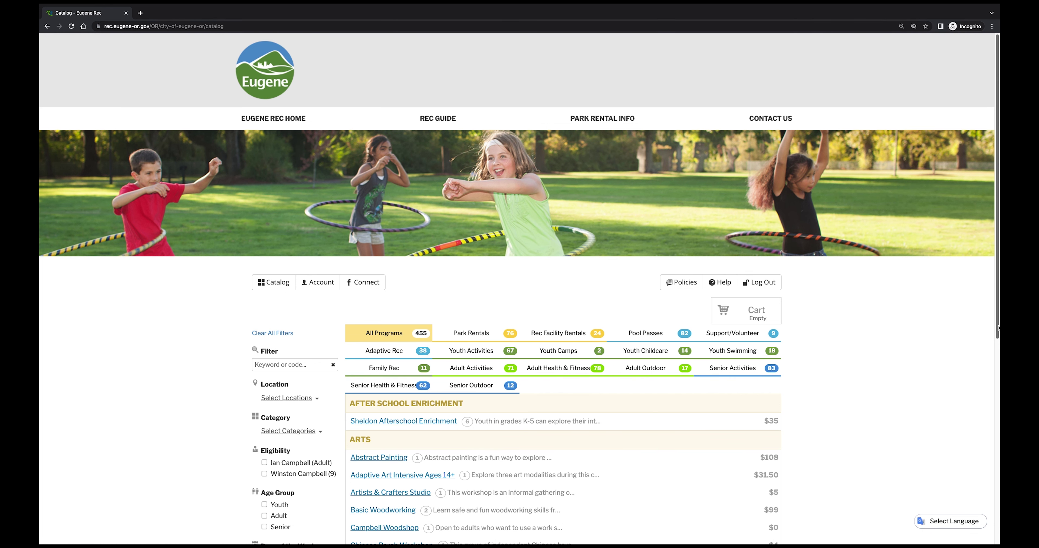
Step: Filter the catalog to Senior Activities and open the Chinese Brush Workshop
drag(998, 329, 991, 425)
scroll(987, 445, down, 2)
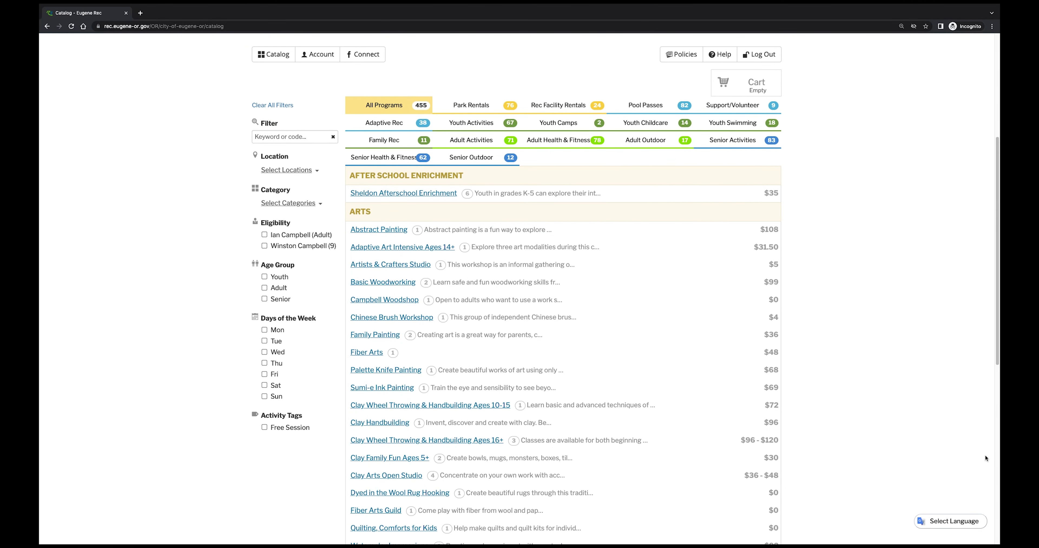
click(720, 141)
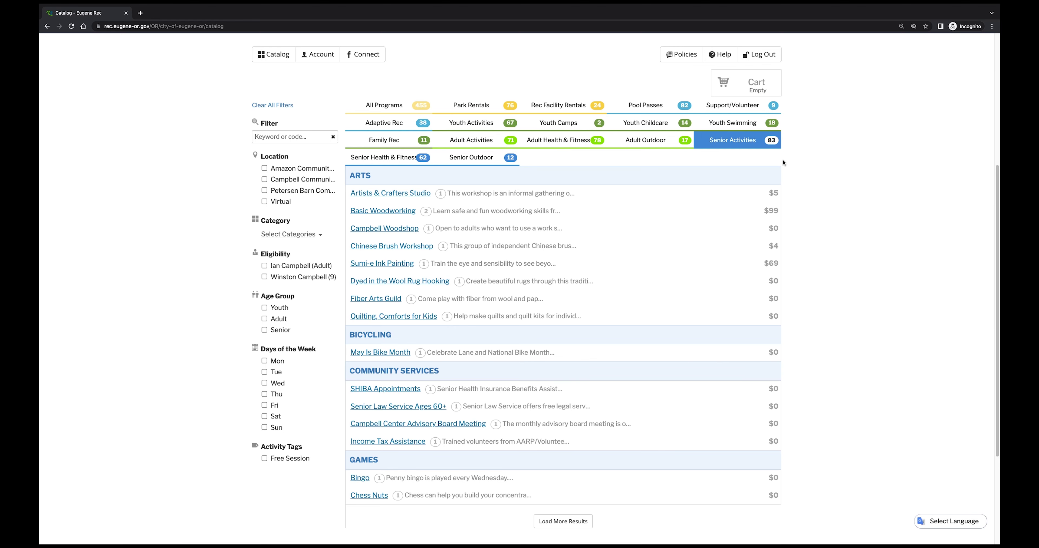
click(417, 246)
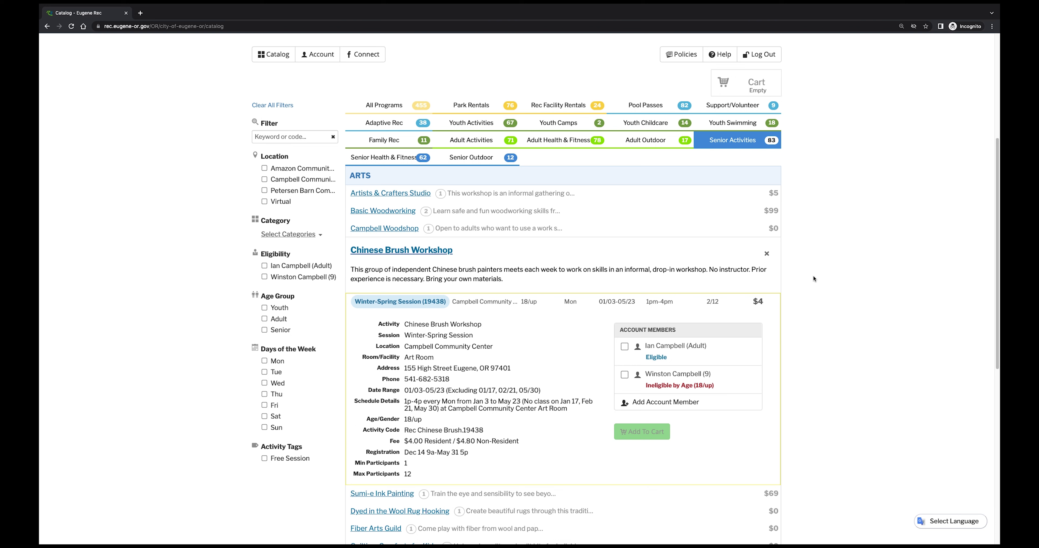
Step: Add the adult member's $4.00 Winter-Spring workshop session to the cart and begin checkout
click(625, 346)
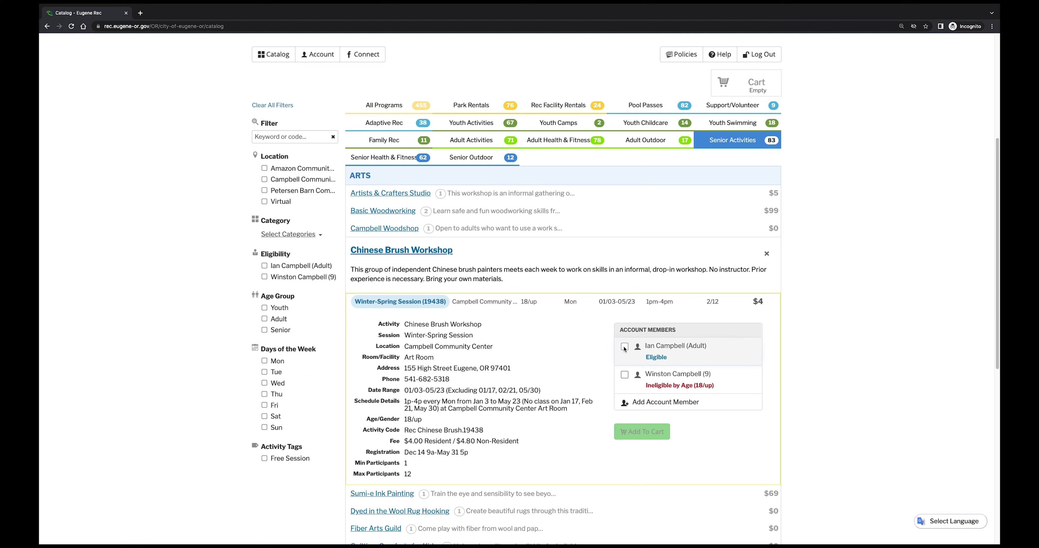
click(653, 437)
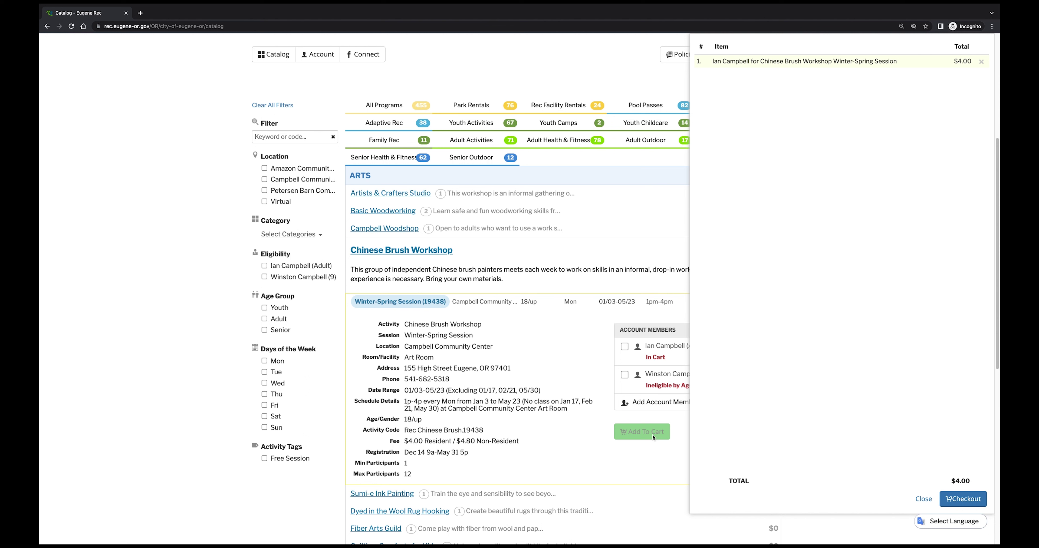
click(979, 503)
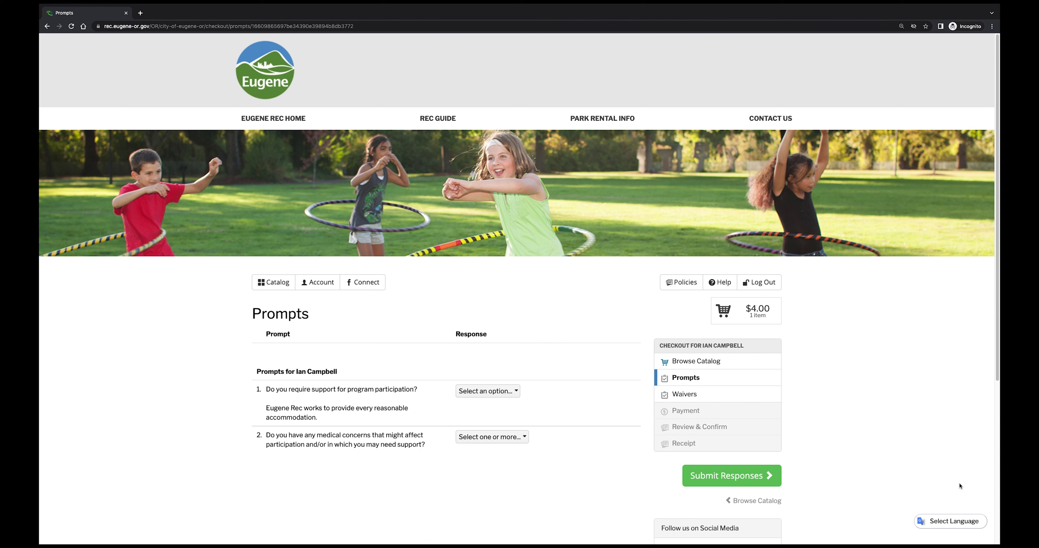
Step: Answer No to participation support and None for medical concerns, then submit the responses
click(487, 395)
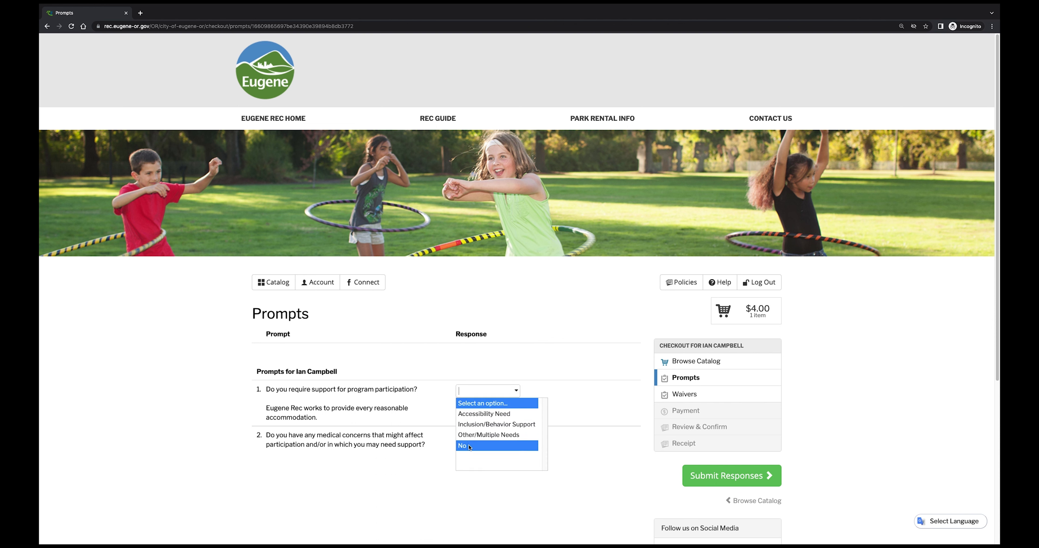
click(487, 441)
click(487, 438)
click(473, 407)
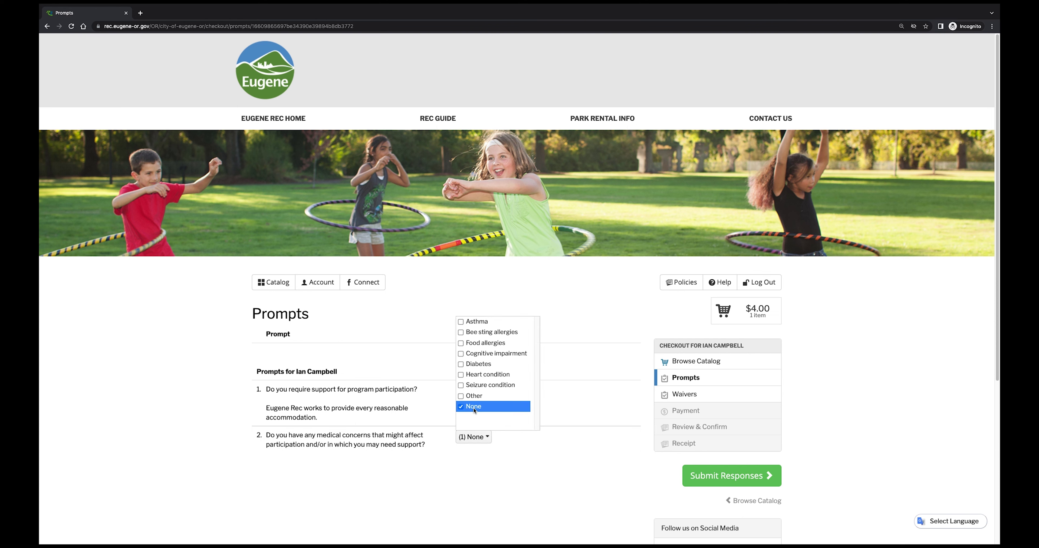
click(779, 484)
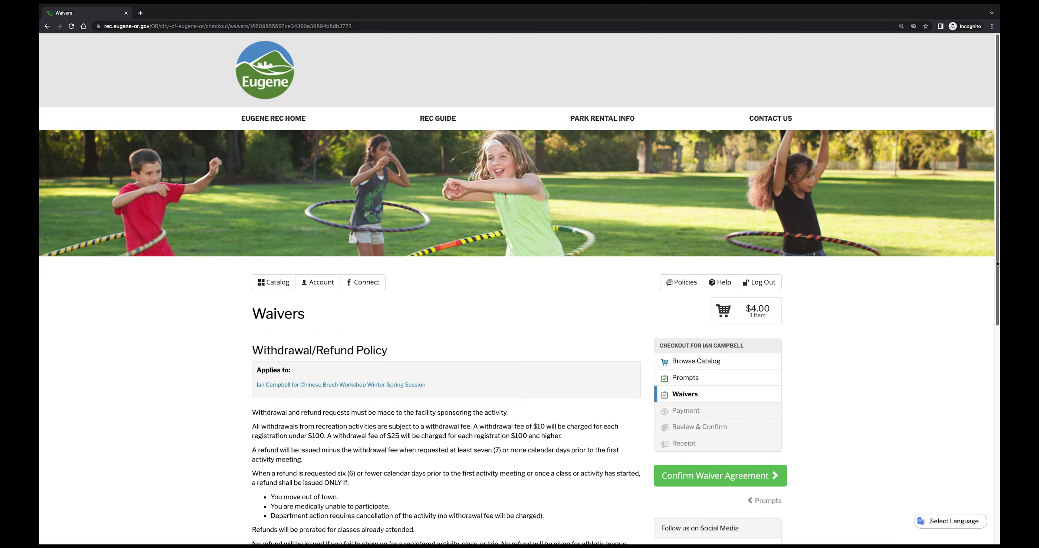
Step: Agree to and sign the Withdrawal/Refund Policy
drag(997, 263, 972, 411)
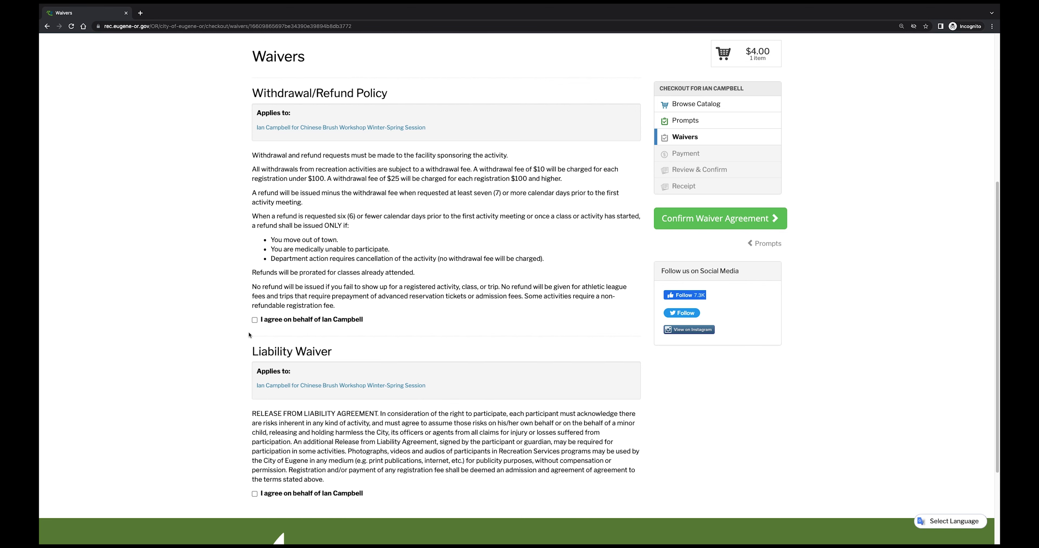
click(254, 321)
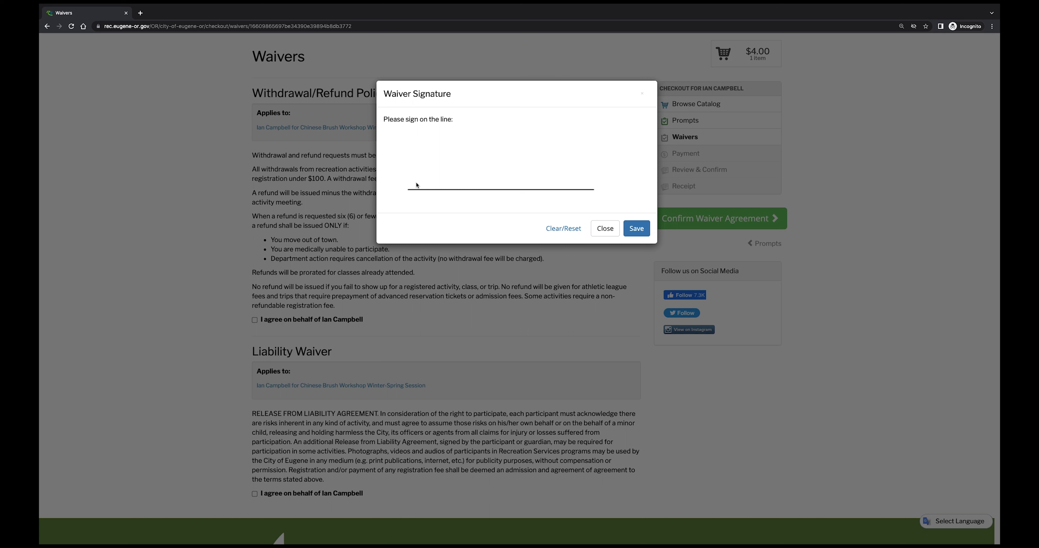
mouse_move(417, 185)
mouse_down()
mouse_move(436, 152)
mouse_move(479, 181)
mouse_move(470, 174)
mouse_move(585, 140)
mouse_move(602, 191)
mouse_up()
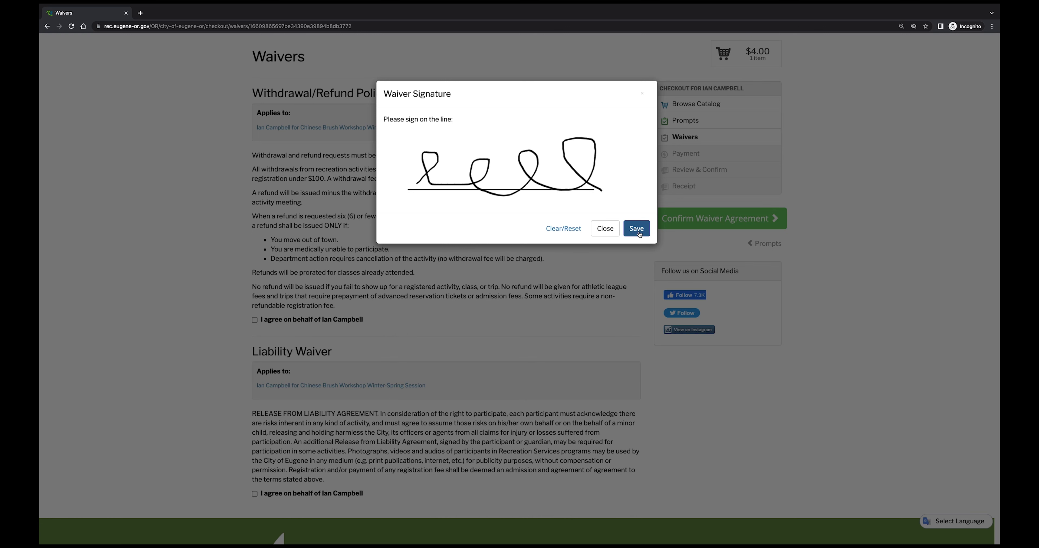
click(636, 228)
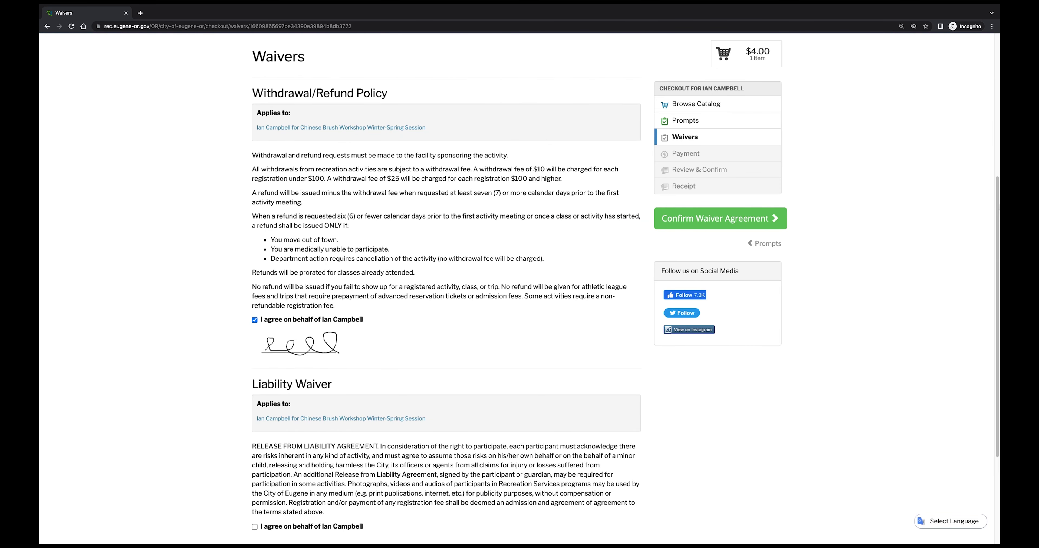
Step: Agree to and sign the Liability Waiver, then confirm the waiver agreement
drag(997, 208, 998, 297)
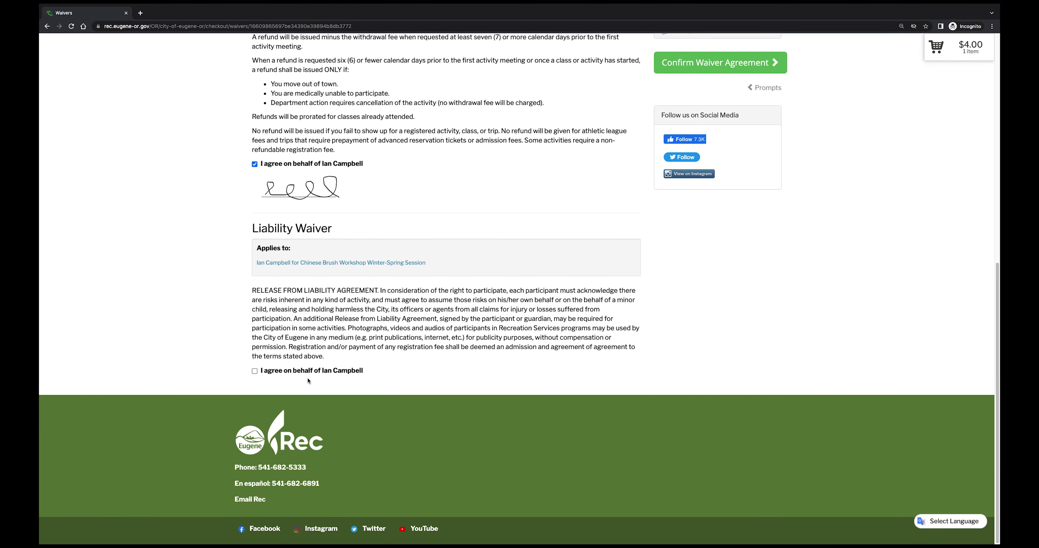
click(255, 371)
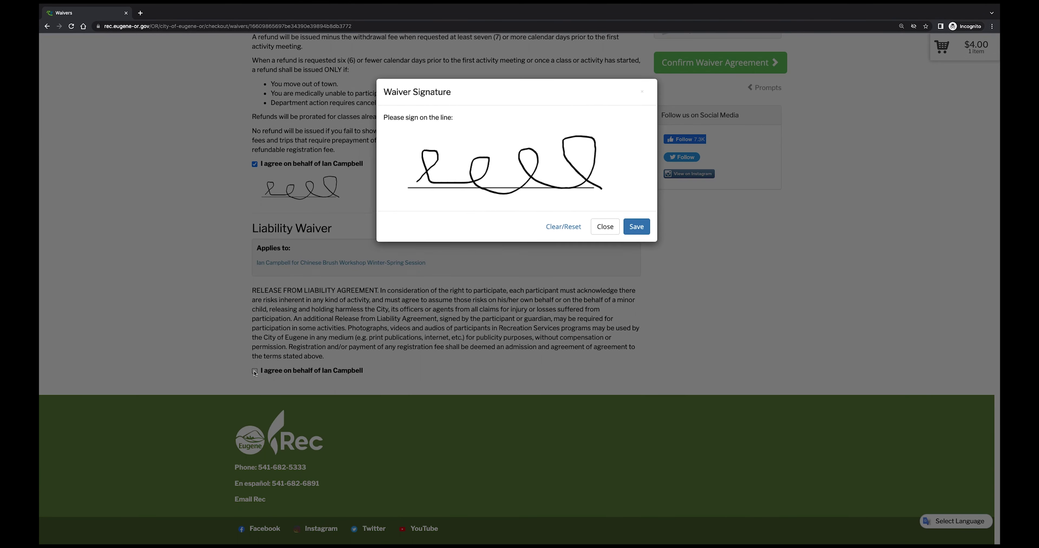
click(632, 229)
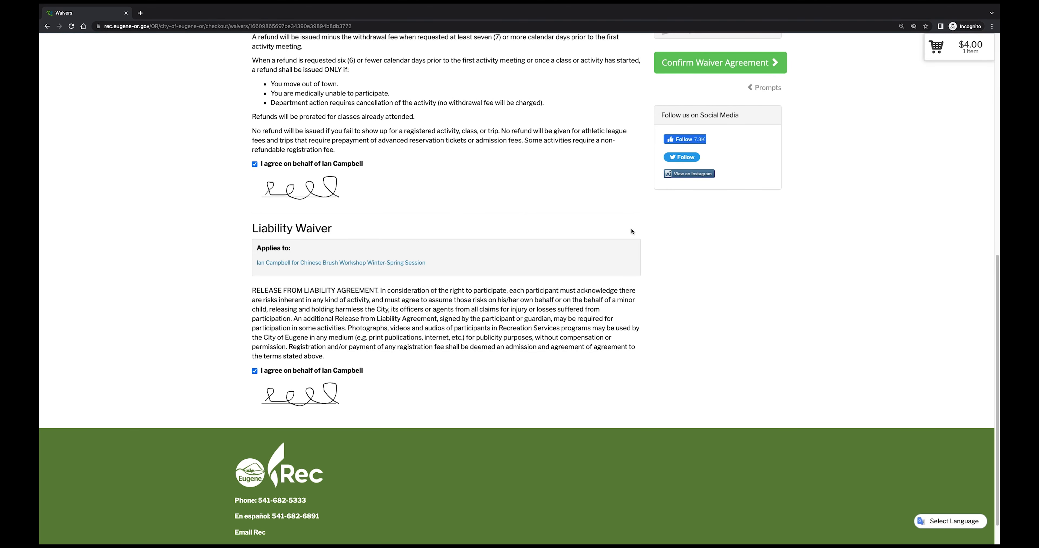
click(768, 69)
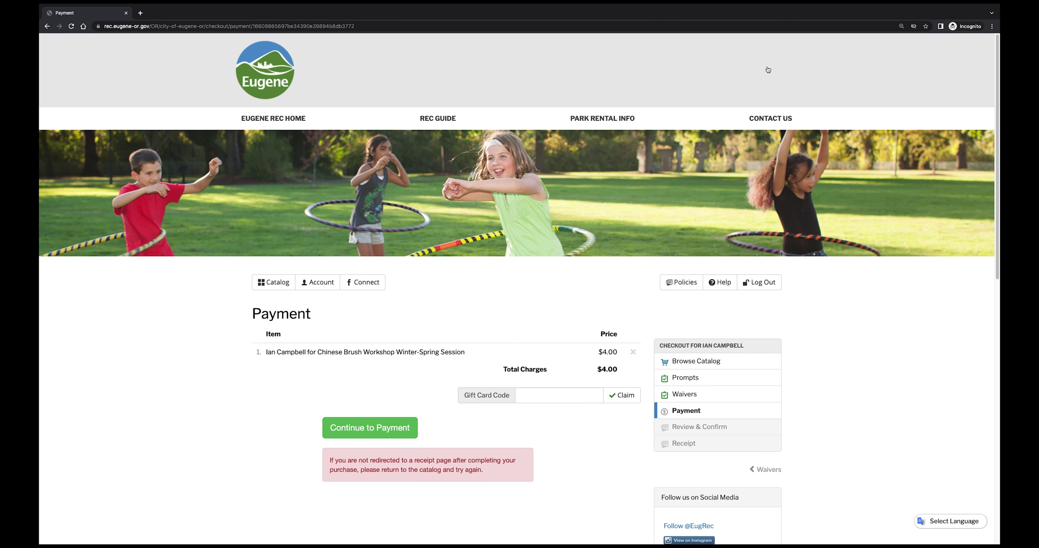
Step: Pay the $4.00 total with a Visa card
click(399, 433)
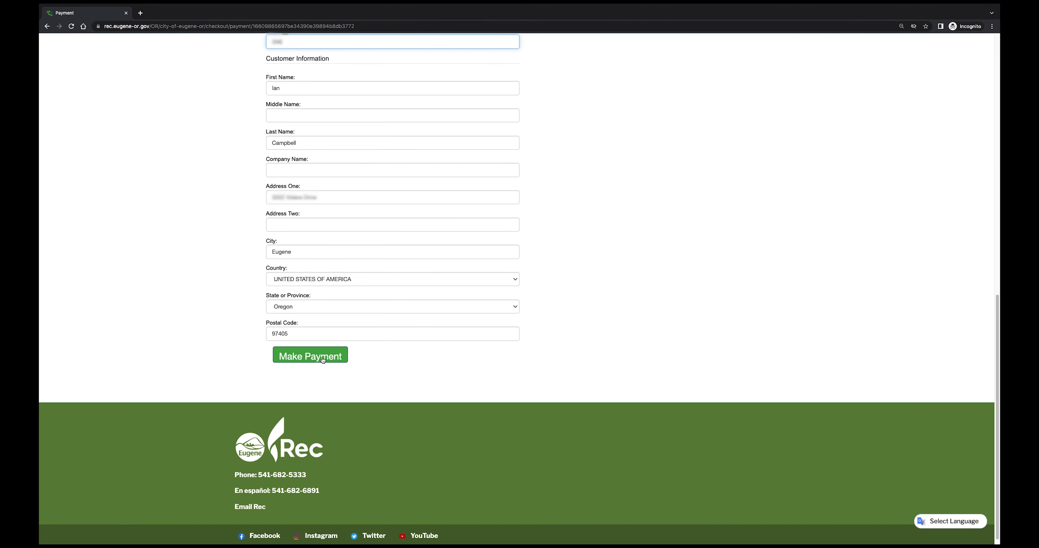
click(323, 359)
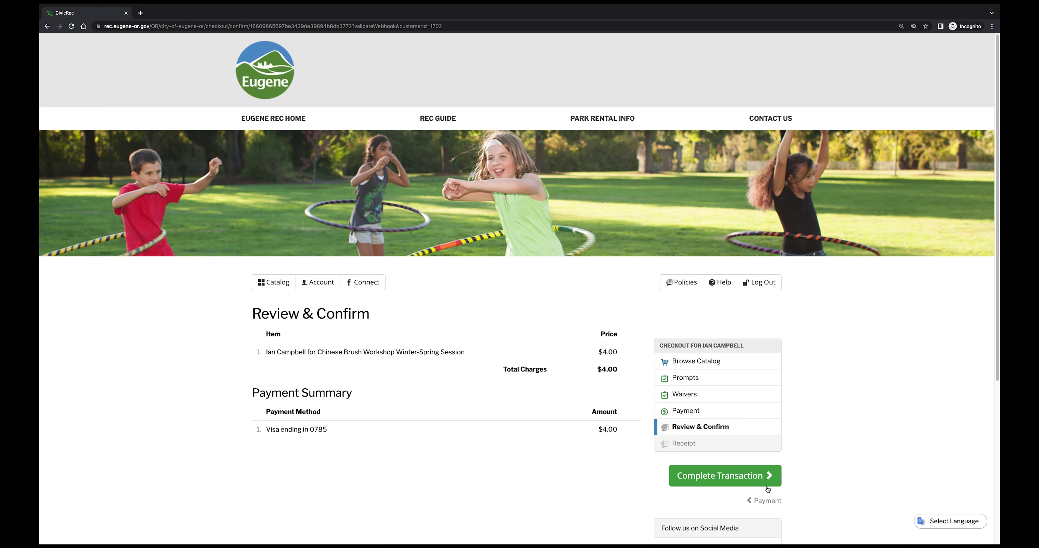
Step: Complete the $4.00 Chinese Brush Workshop registration transaction
click(774, 484)
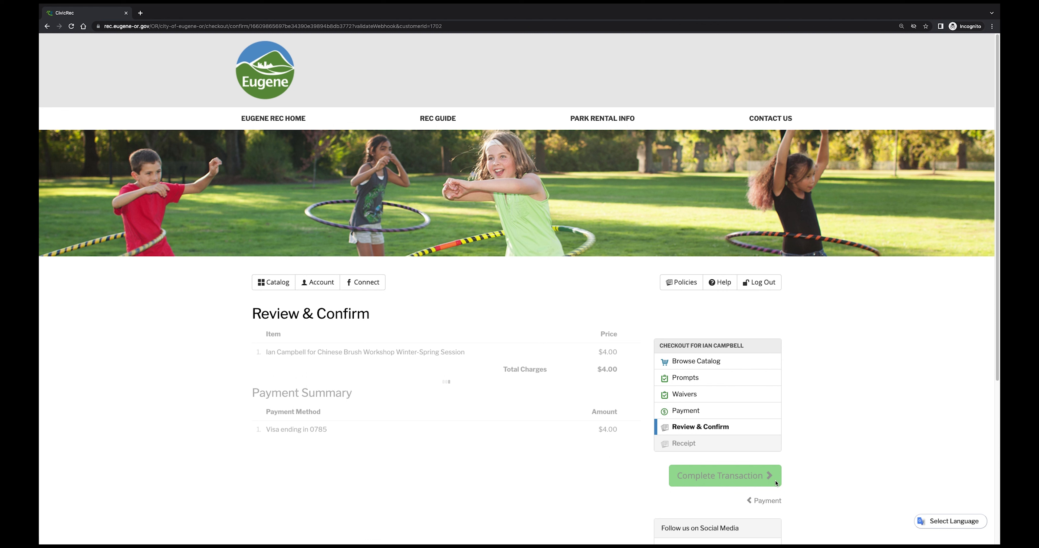